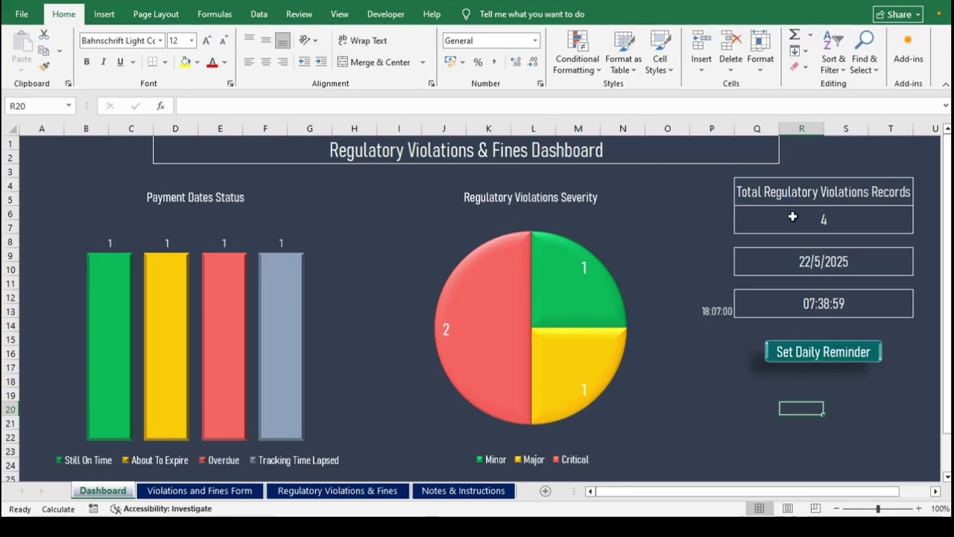
Examine the dashboard's total records, date and time cells and start the Set Daily Reminder action
left_click(793, 215)
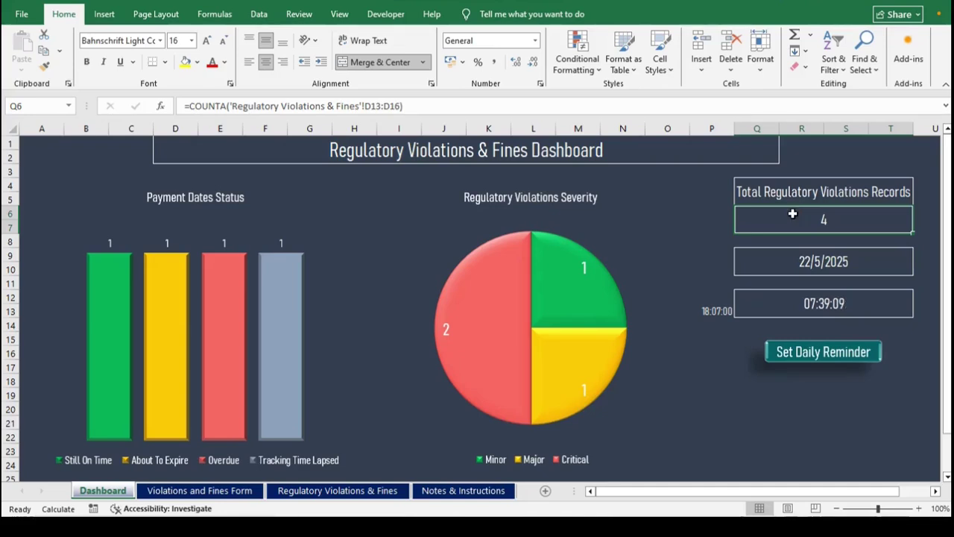
left_click(793, 265)
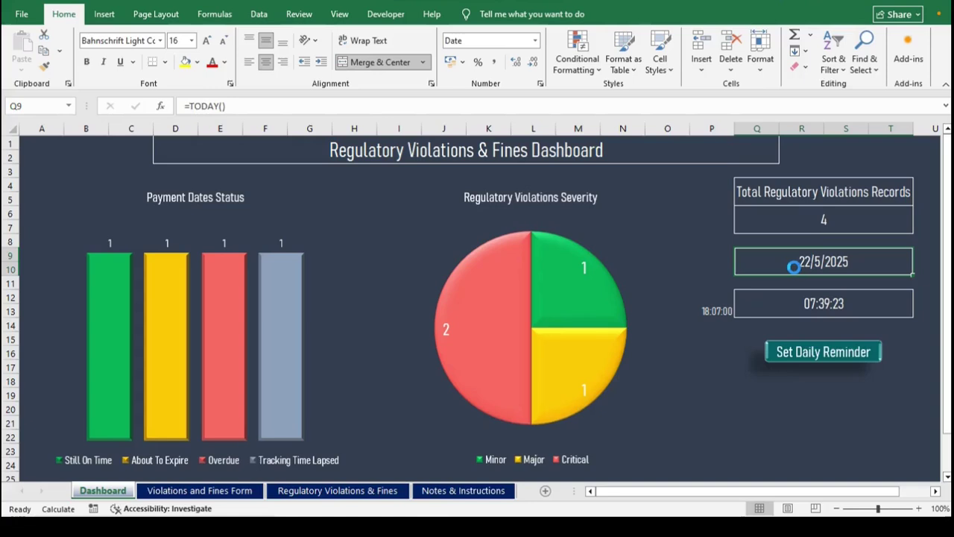
left_click(794, 307)
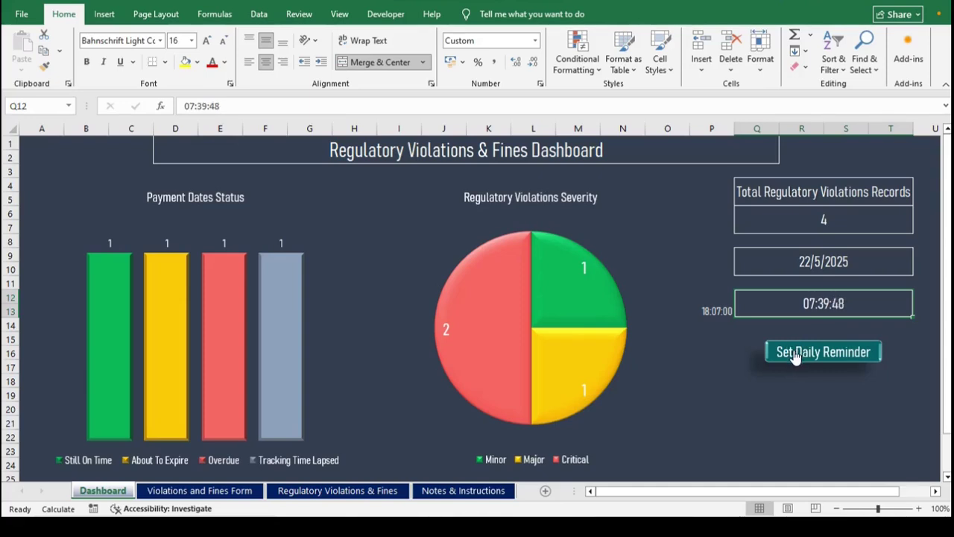
left_click(793, 352)
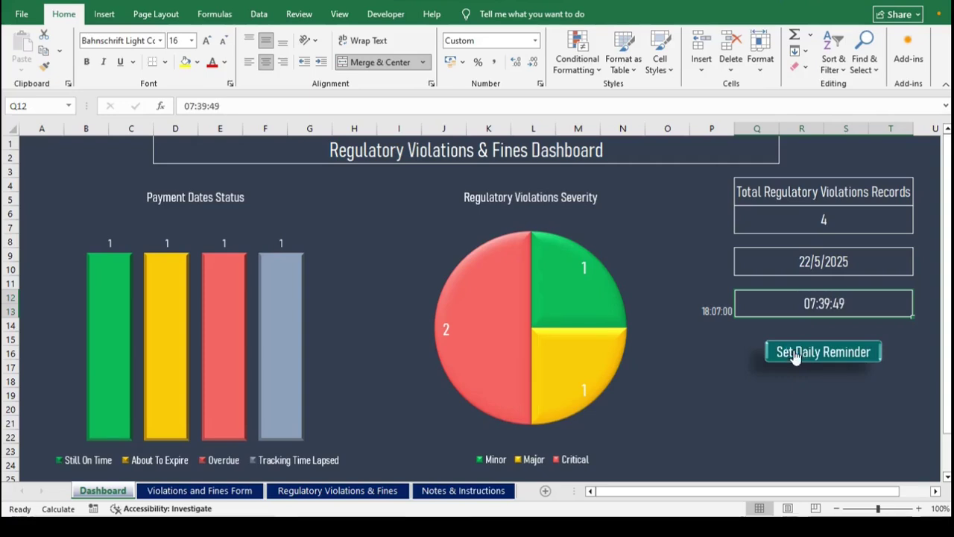
left_click(793, 352)
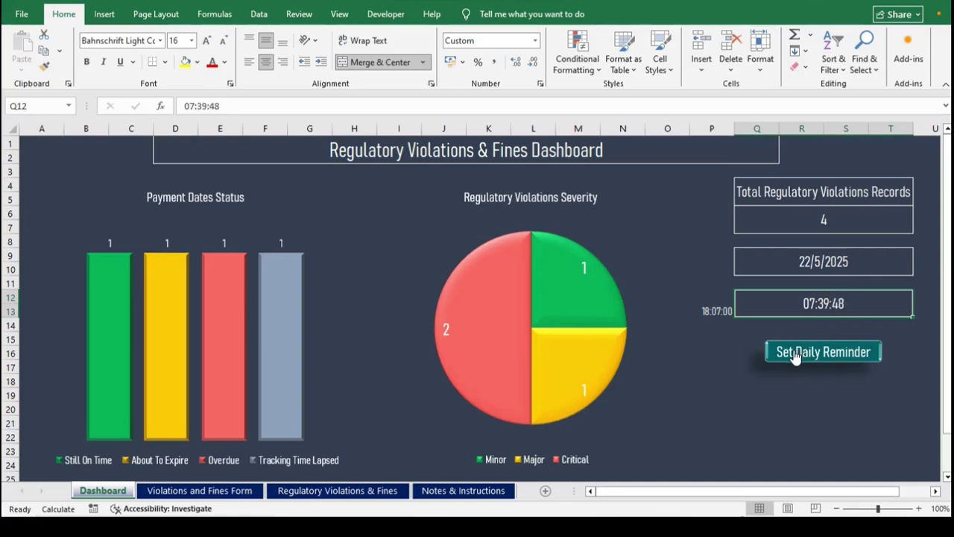
left_click(793, 352)
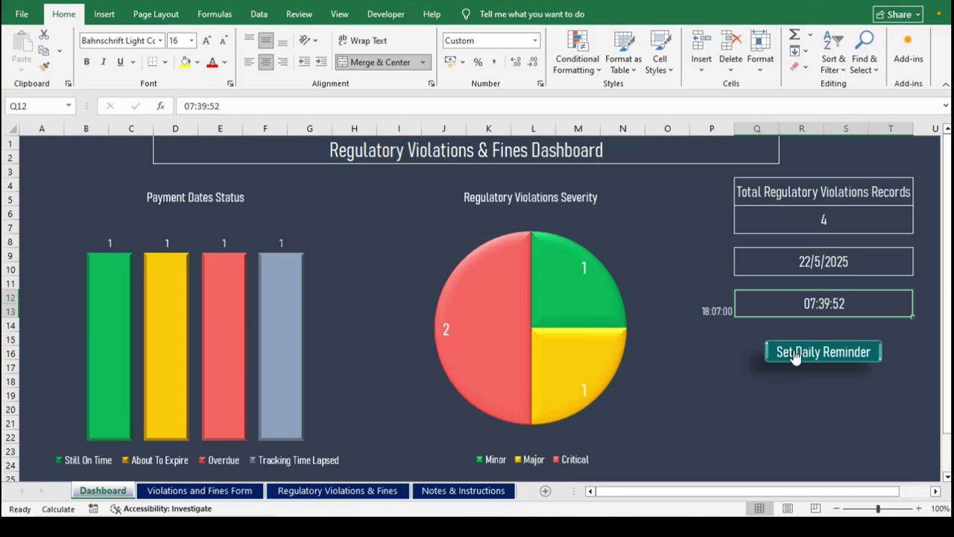
left_click(793, 351)
Open the Violations and Fines Form sheet and set its Violation ID to v 84
left_click(213, 490)
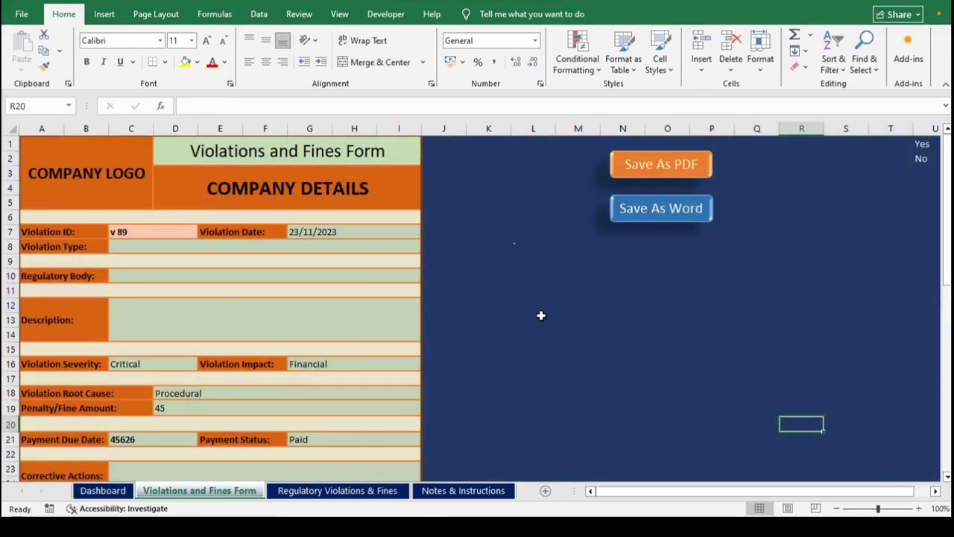
left_click_drag(947, 179, 887, 147)
double_click(158, 228)
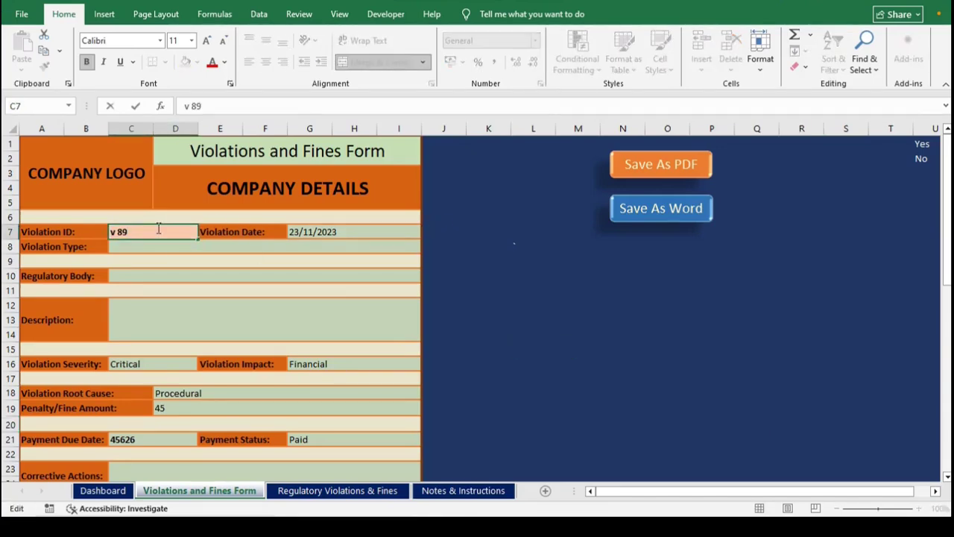
key("BackSpace")
type("4")
left_click(484, 317)
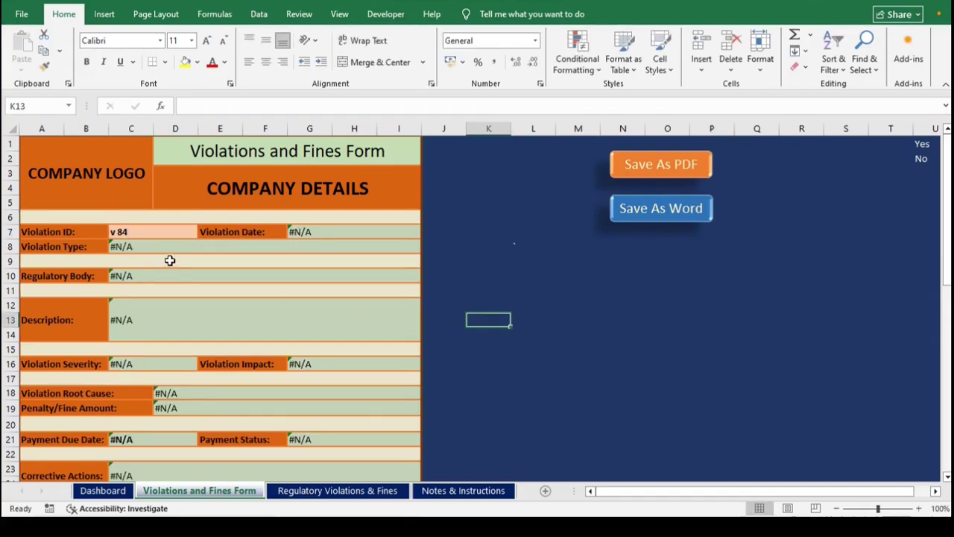
Try Violation IDs v 86 and v 88 in the form to look up their records
double_click(150, 234)
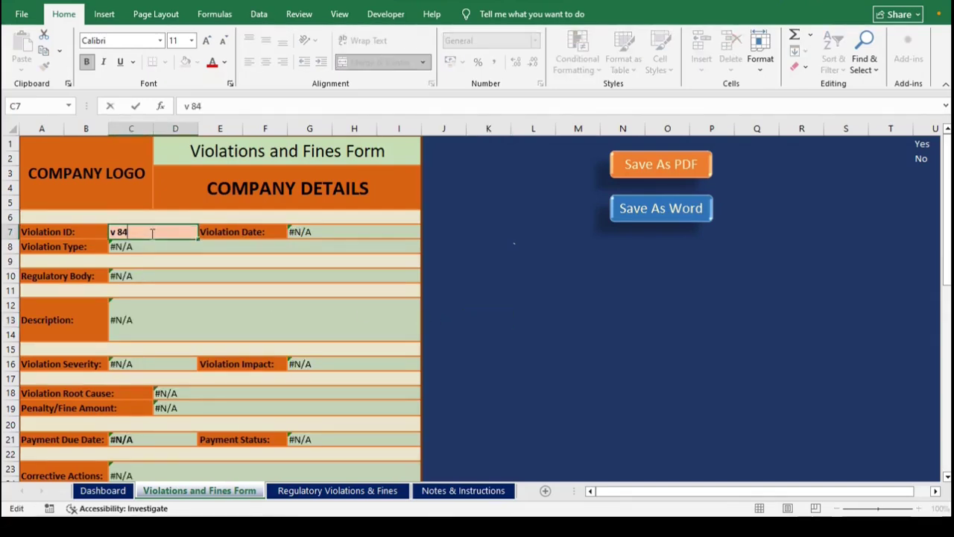
key("BackSpace")
type("6")
left_click(501, 275)
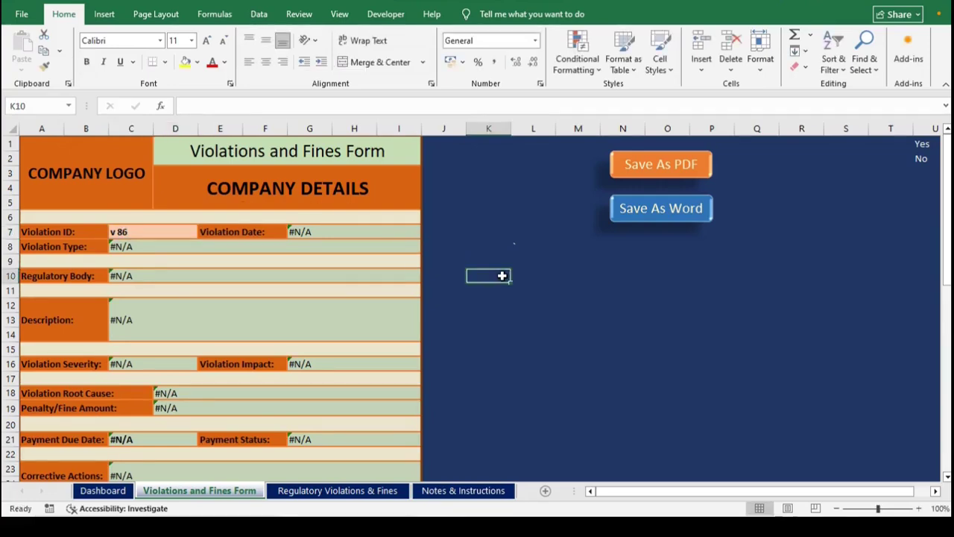
double_click(149, 234)
key("BackSpace")
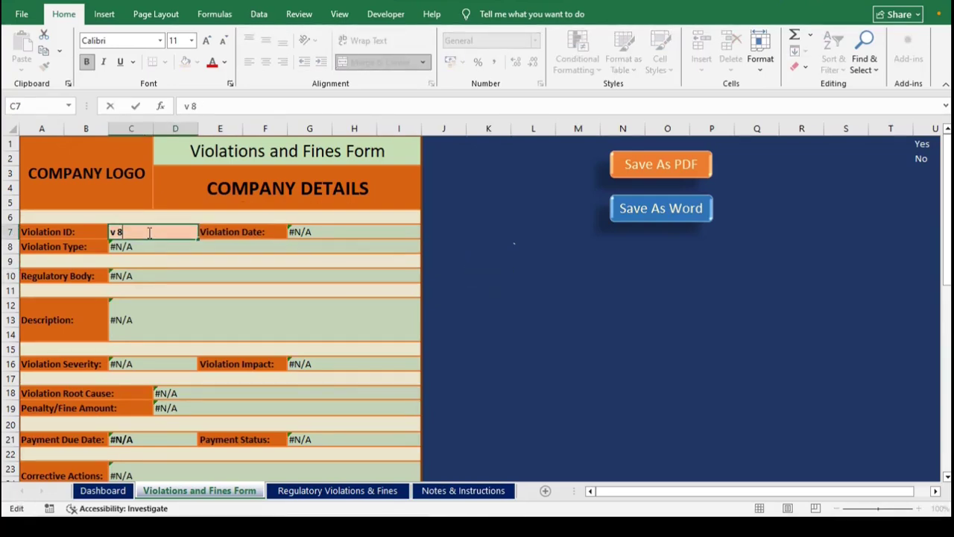
type("8")
left_click(529, 374)
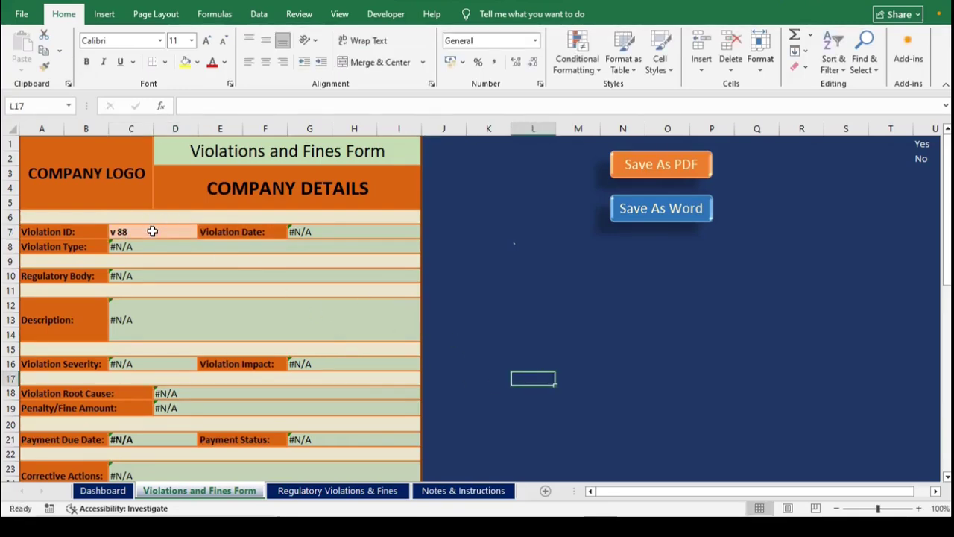
Set the form's Violation ID to v 90 to load that violation's record
double_click(151, 231)
key("BackSpace")
key("BackSpace")
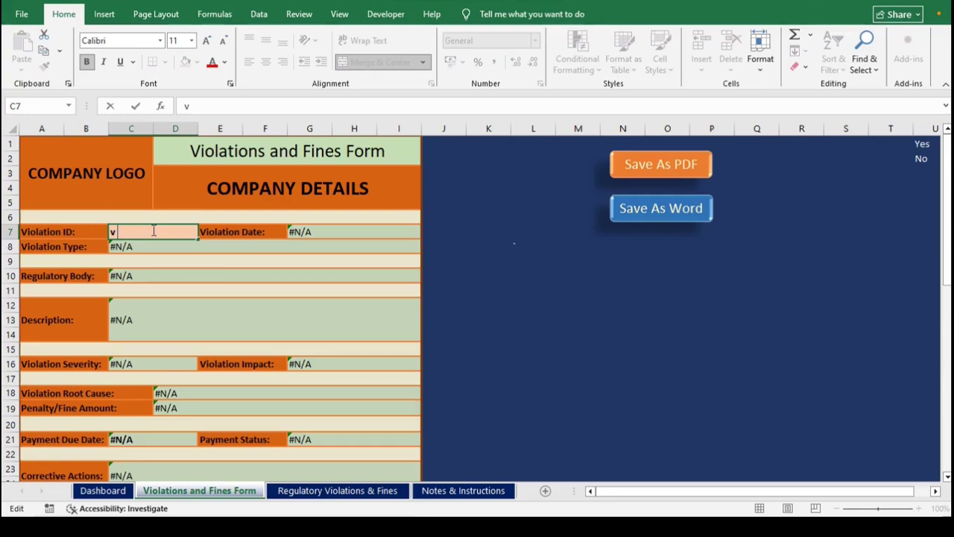
type("90")
left_click(552, 310)
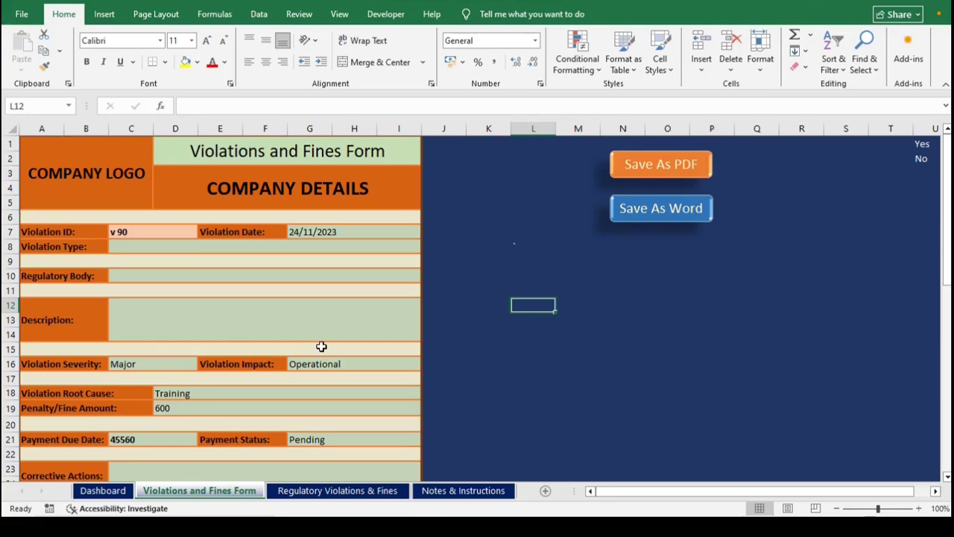
Set the form's Violation ID to v 89 to load that violation's record
left_click(144, 231)
double_click(144, 232)
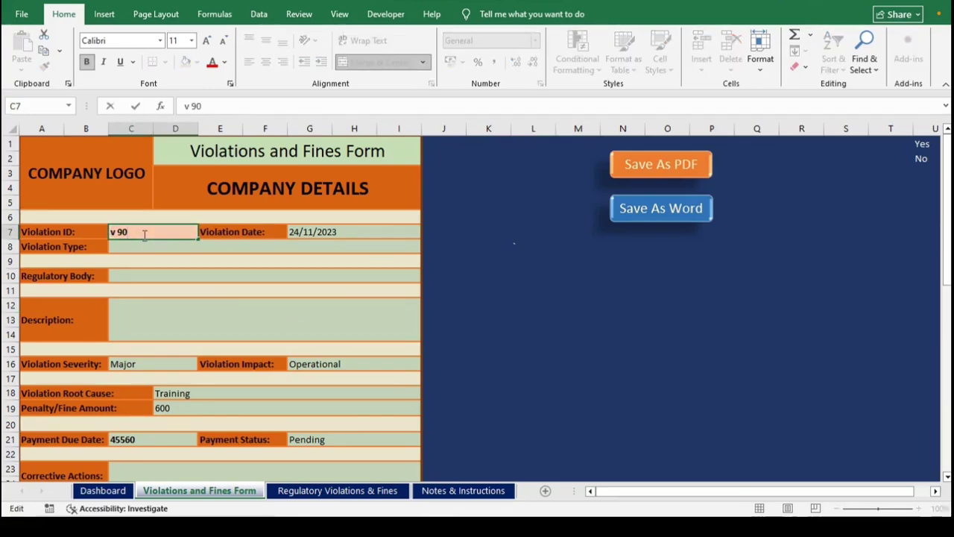
key("BackSpace")
key("BackSpace")
key("BackSpace")
type("89")
left_click(496, 370)
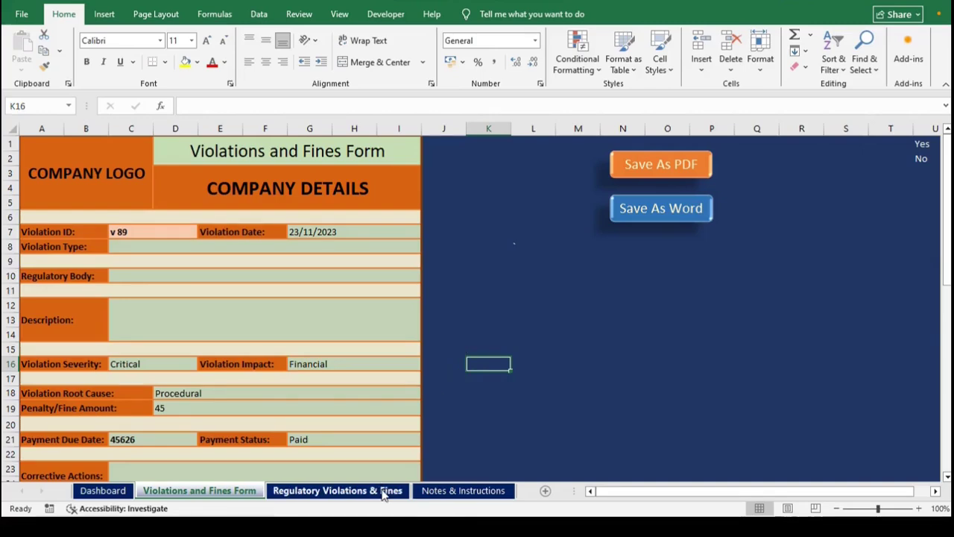
Open the Regulatory Violations & Fines sheet and examine the Violations Severity summary and the severity options for violation v 89
left_click(384, 494)
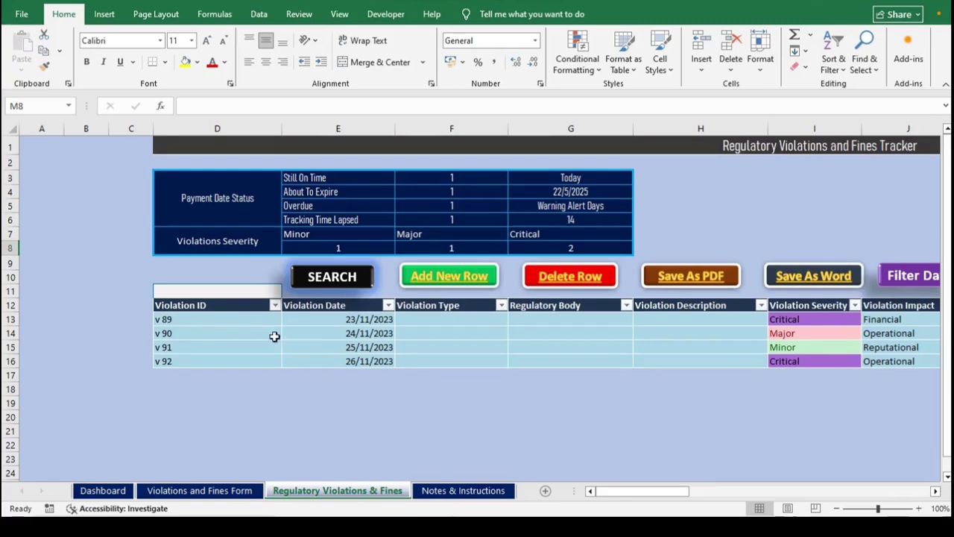
mouse_move(634, 490)
left_mouse_down()
mouse_move(775, 499)
mouse_move(650, 498)
left_mouse_up()
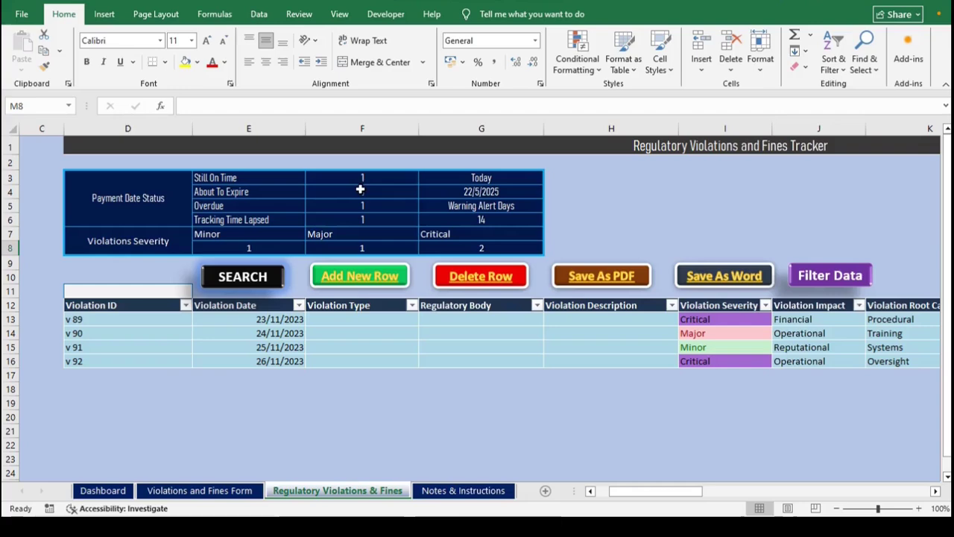
left_click(174, 241)
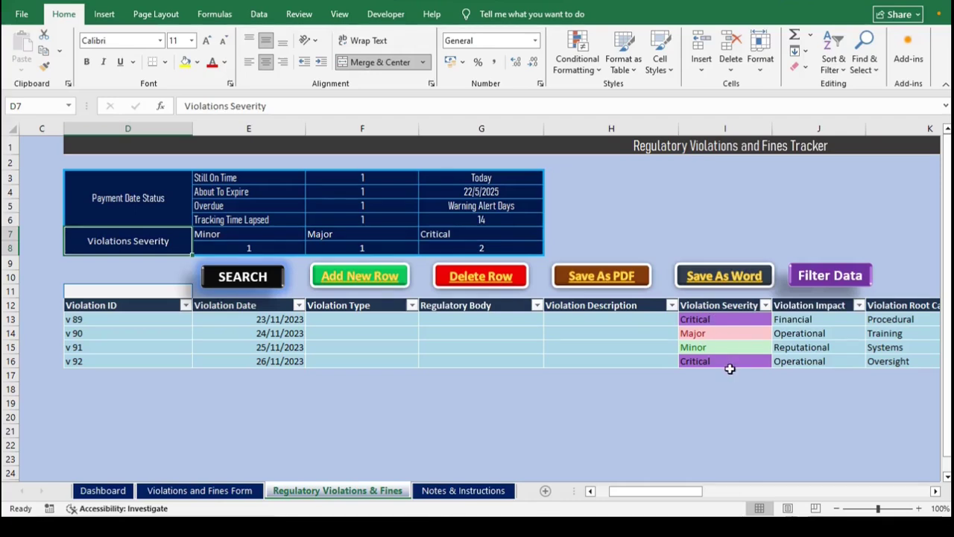
left_click(756, 320)
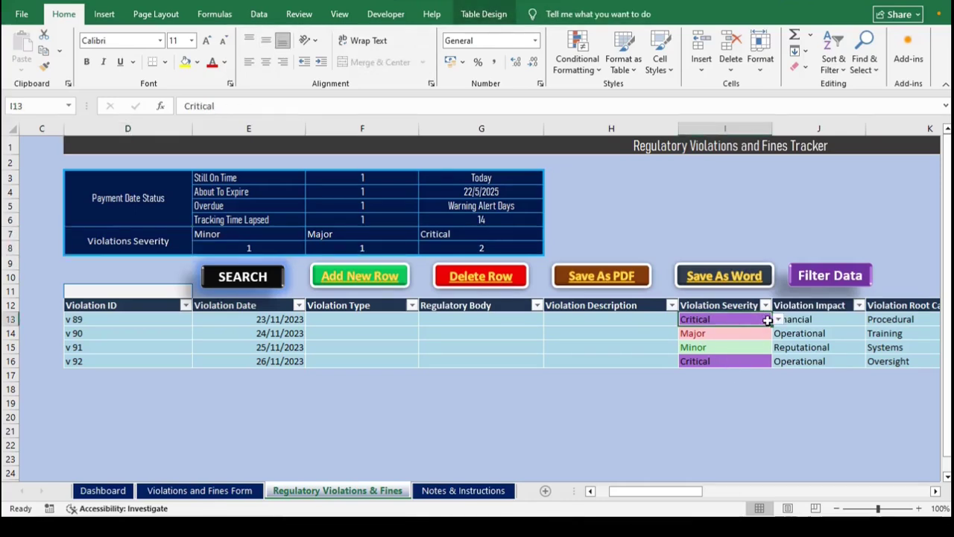
left_click(777, 319)
left_click(777, 320)
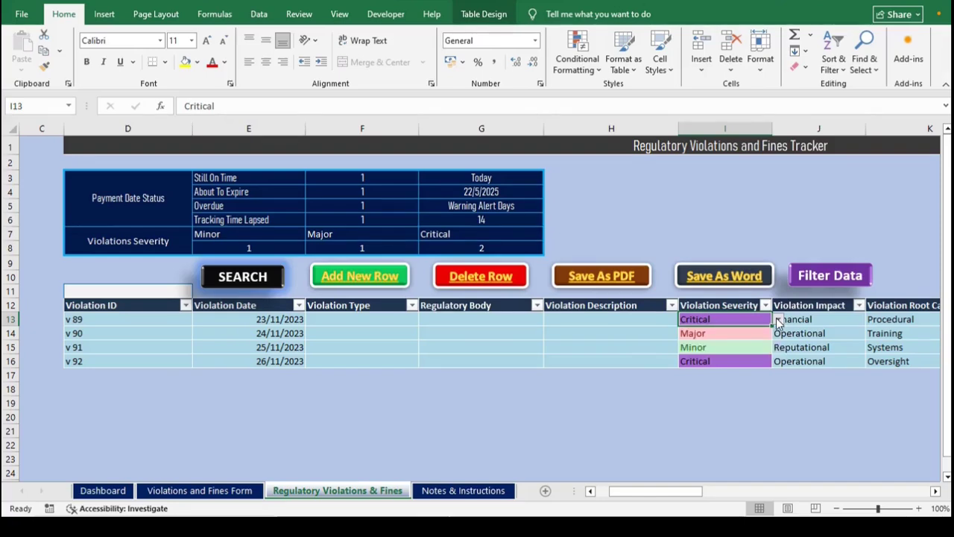
Change the Violation Impact of violation v 89 to Reputational
left_click(817, 319)
left_click(872, 320)
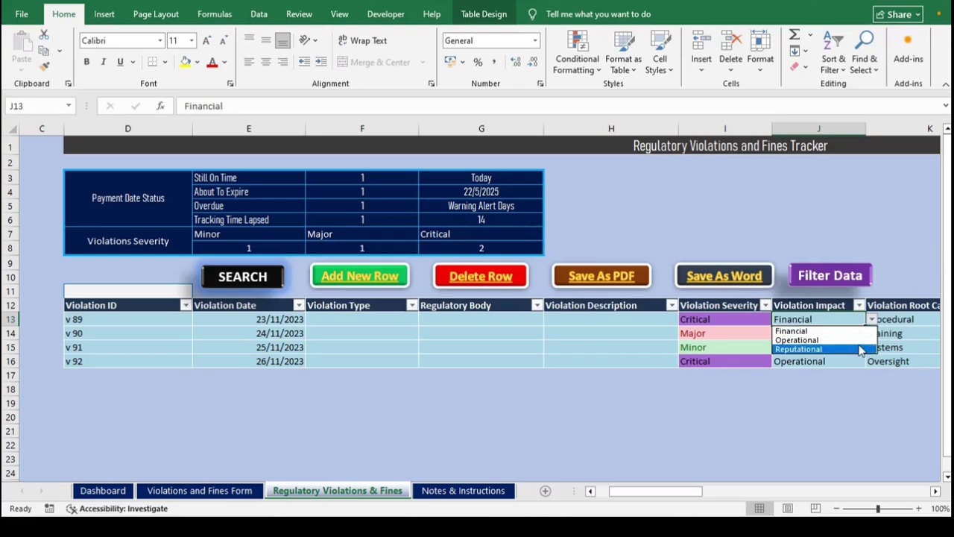
left_click(820, 349)
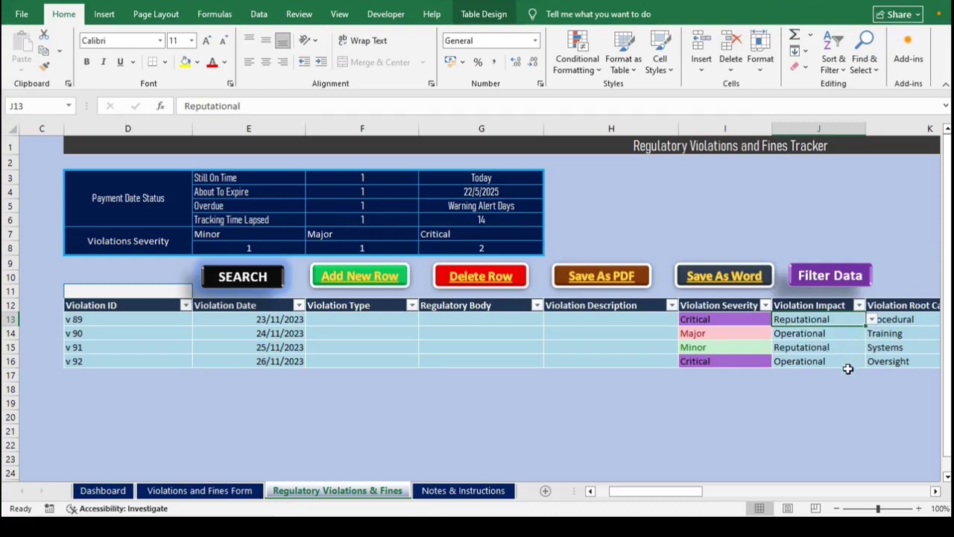
Examine the penalty amount, payment due date and Payment Status options of the first violation in the tracker table
left_click_drag(666, 494, 715, 498)
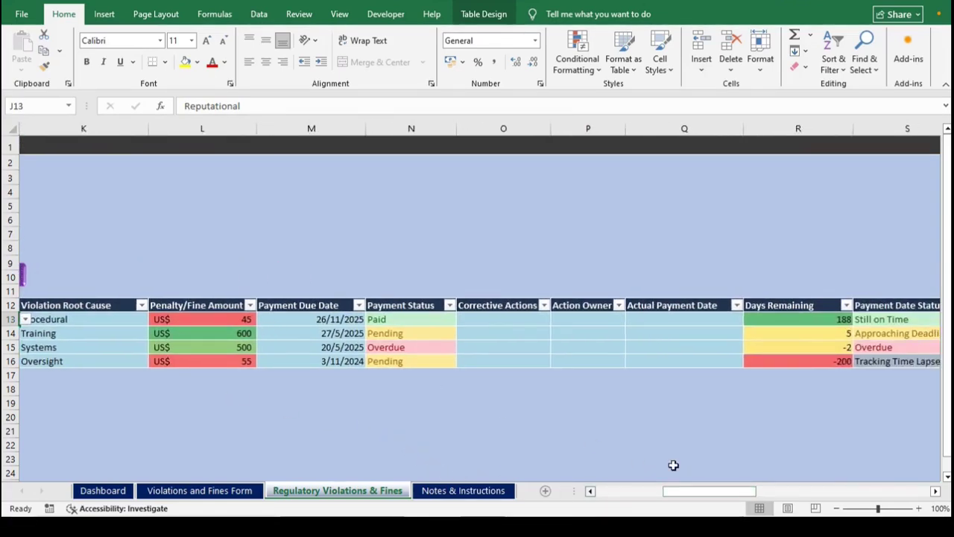
mouse_move(694, 499)
left_mouse_down()
mouse_move(667, 496)
mouse_move(697, 497)
left_mouse_up()
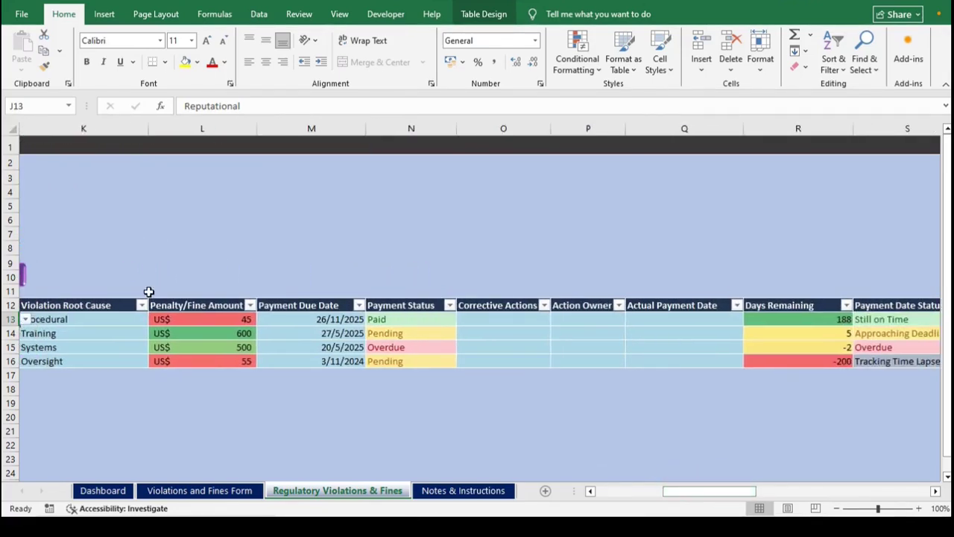
left_click(201, 318)
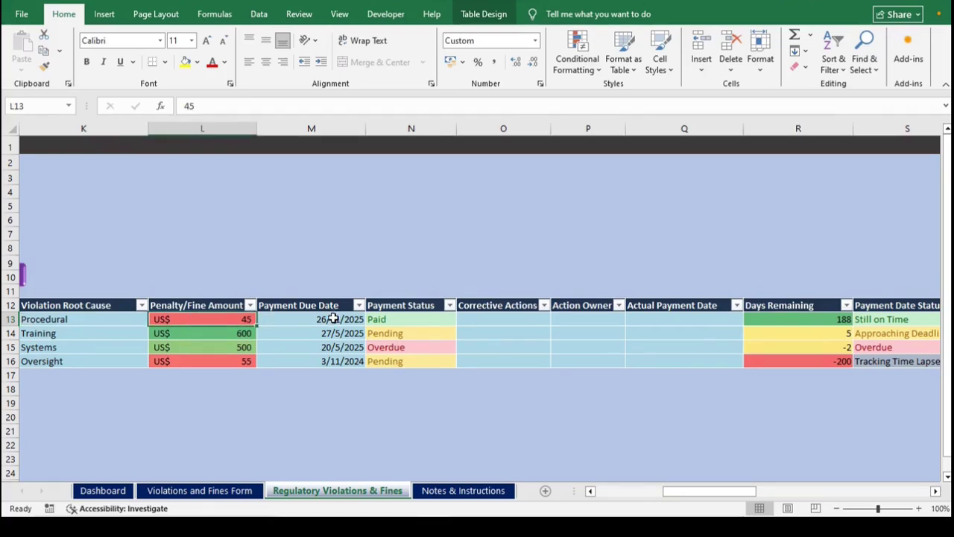
left_click(333, 318)
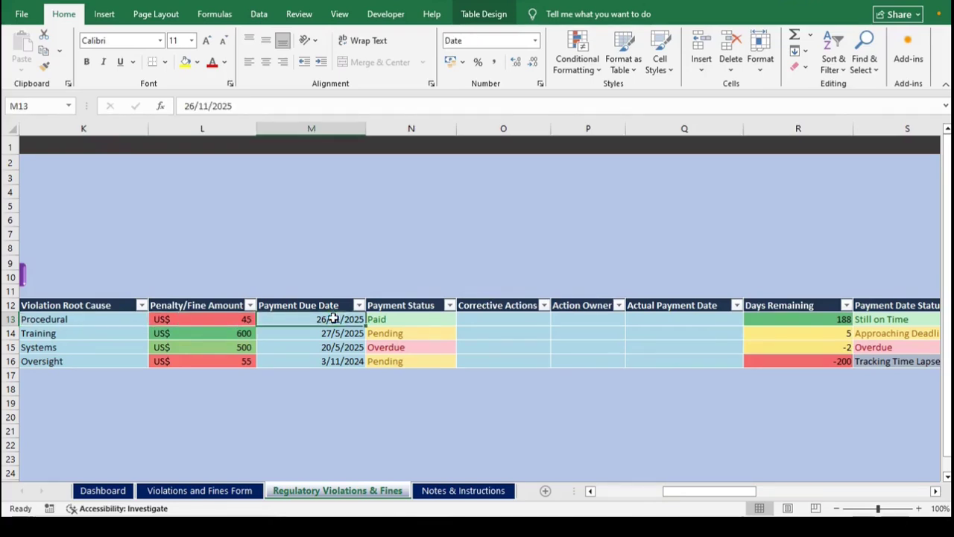
left_click(403, 318)
left_click(462, 320)
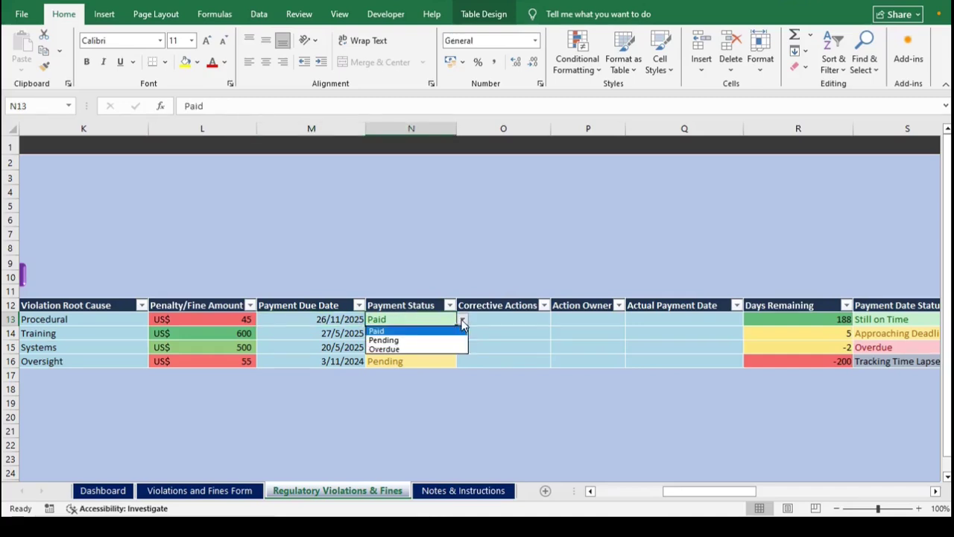
left_click(462, 321)
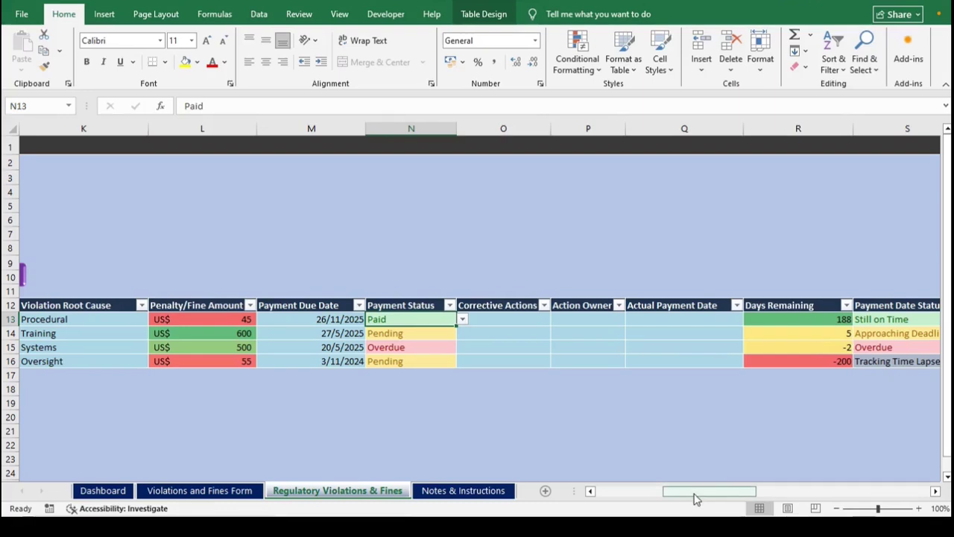
Set the first violation's Payment Due Date to 26/1/2025 and check the dashboard's Payment Dates Status chart before returning to the tracker
left_click_drag(695, 498, 708, 495)
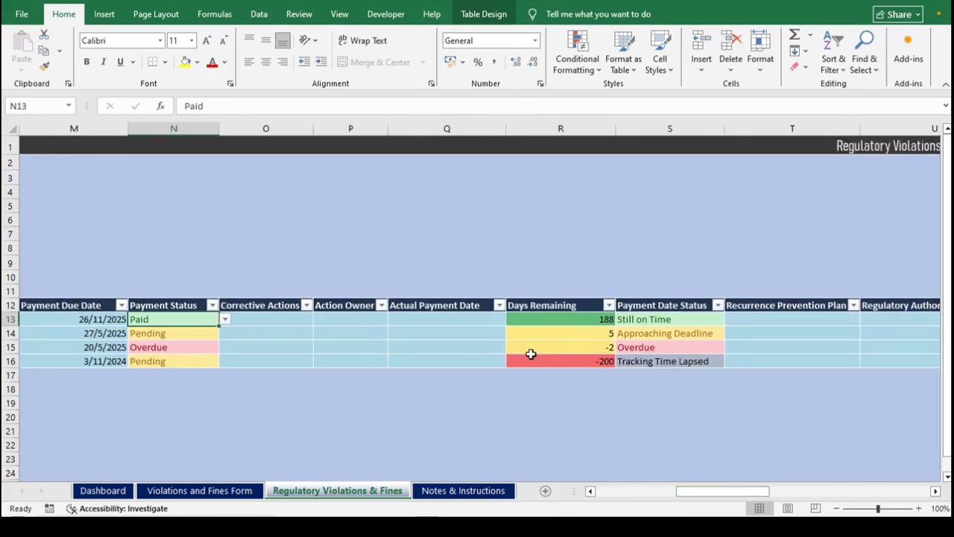
double_click(103, 319)
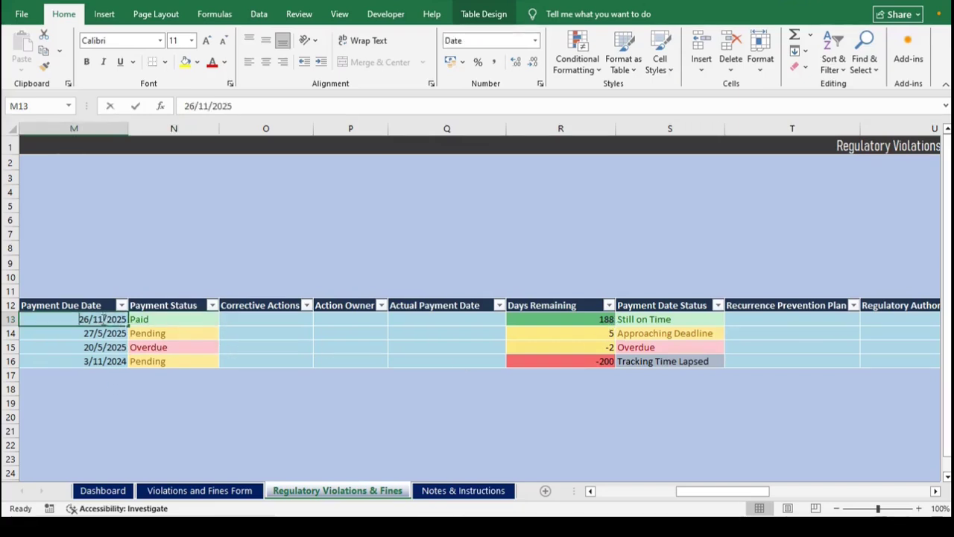
key("BackSpace")
left_click(351, 403)
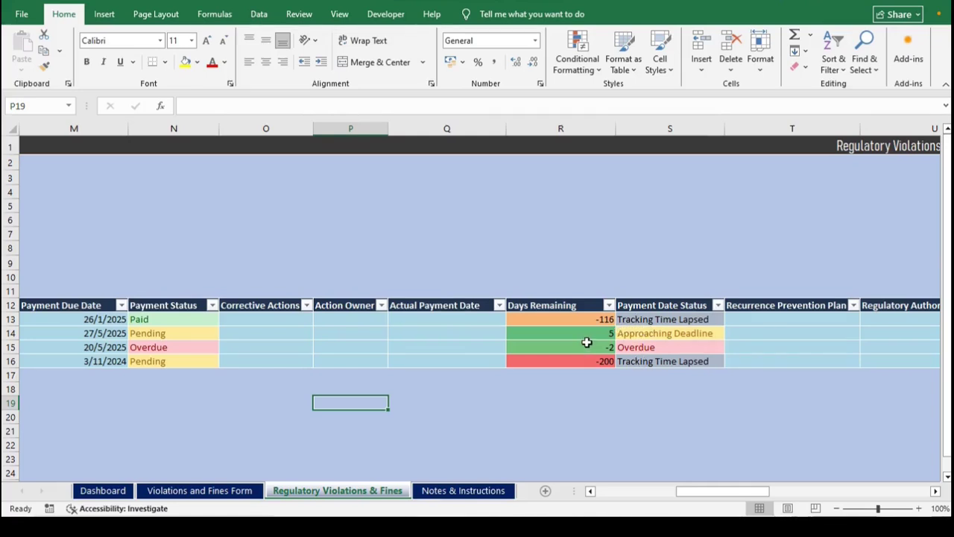
left_click(102, 492)
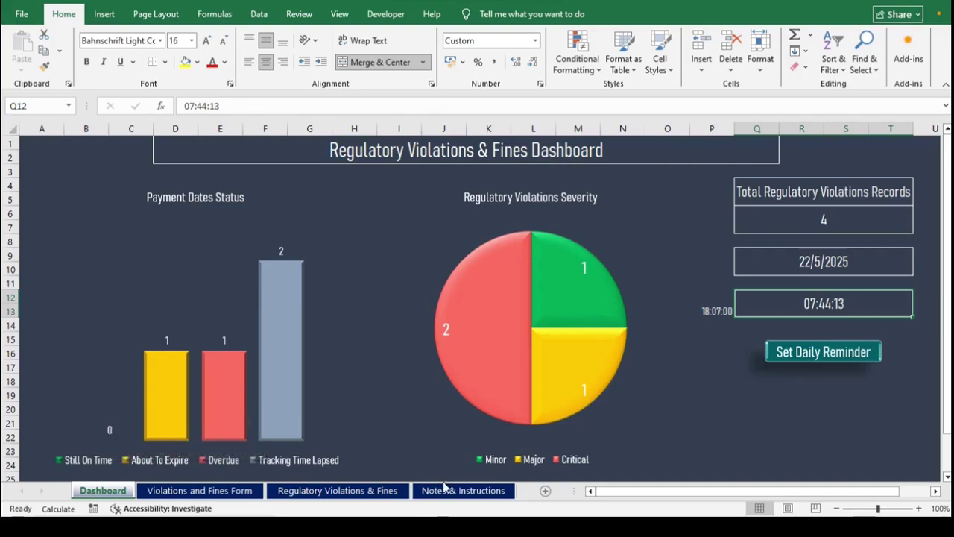
left_click(388, 492)
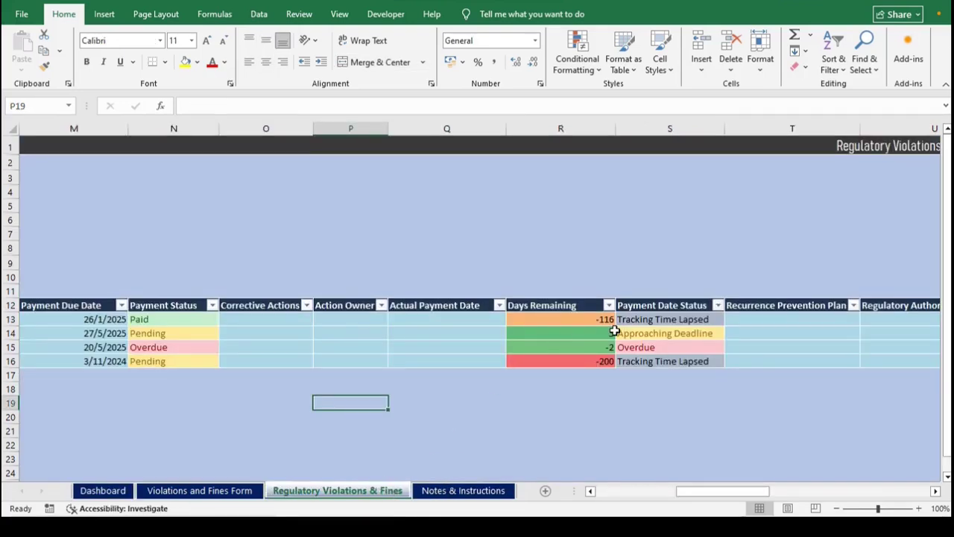
Set the first violation's Payment Due Date to 26/11/2025
double_click(103, 319)
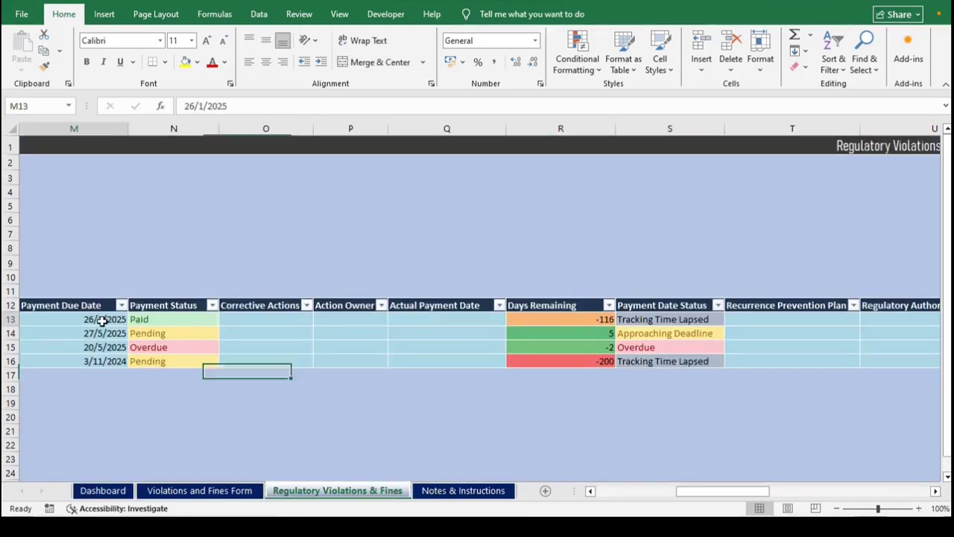
type("1")
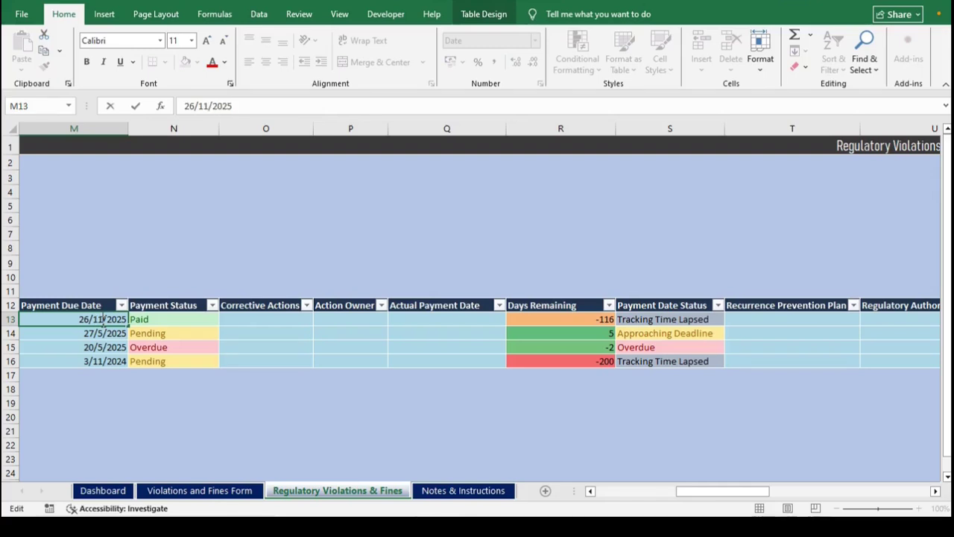
left_click(335, 431)
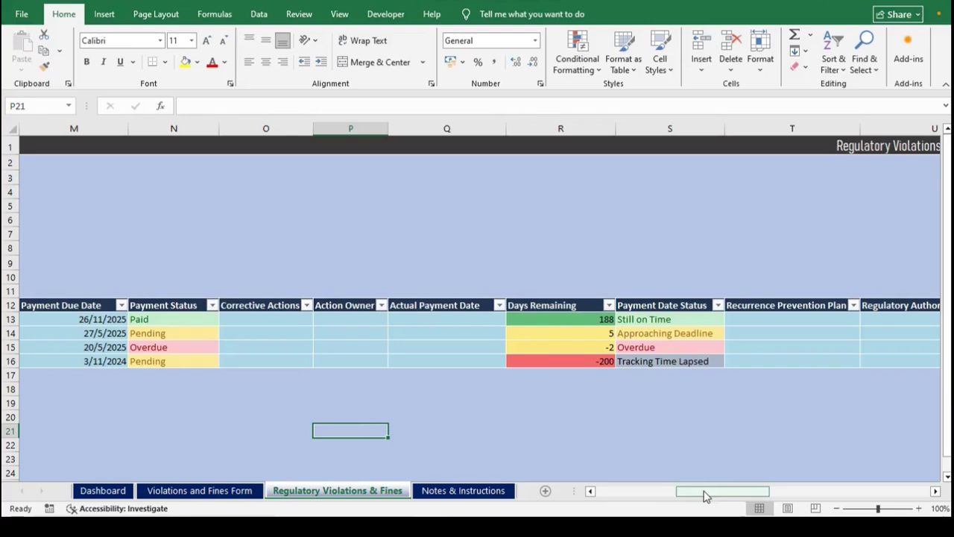
Review the tracker's summary area and the disclaimer on the Notes & Instructions sheet, and return to the Dashboard
left_click_drag(693, 489, 546, 500)
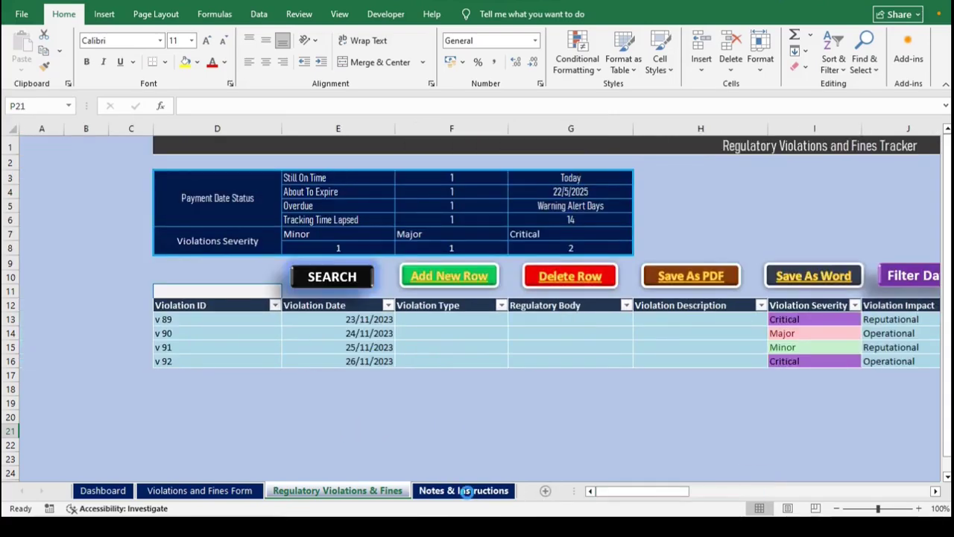
left_click(468, 495)
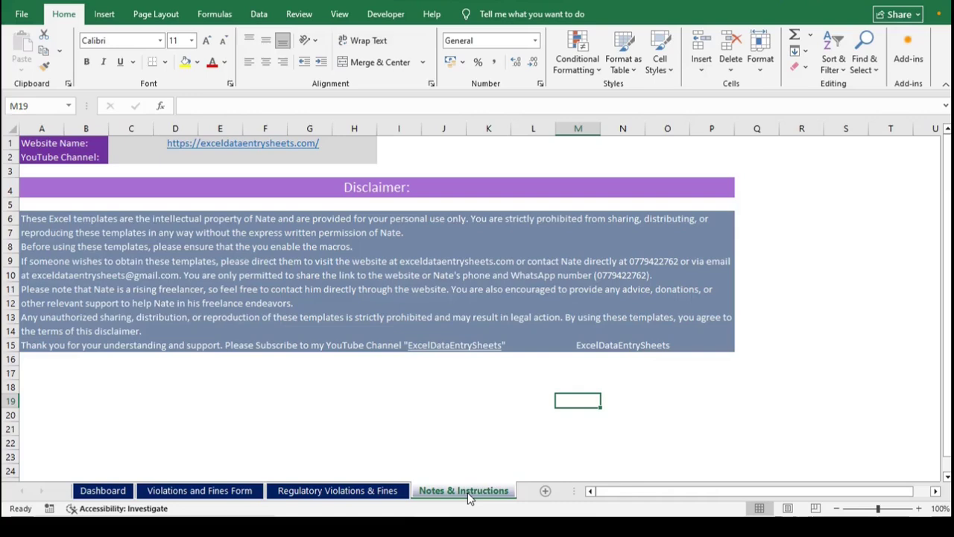
left_click(105, 491)
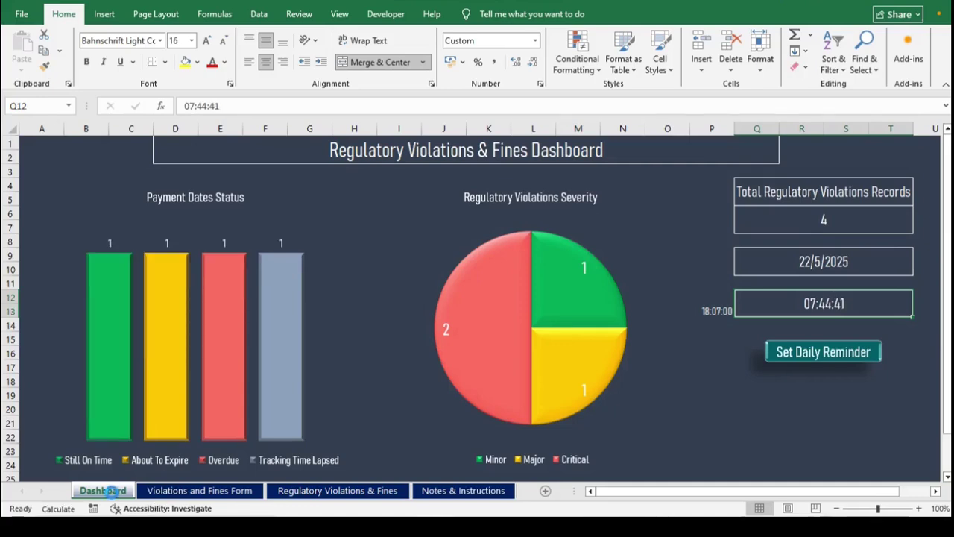